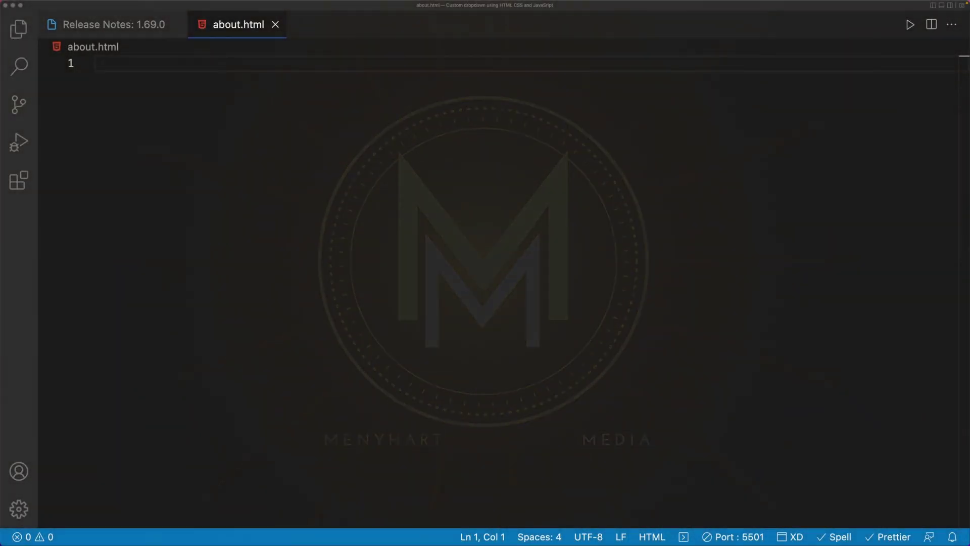
type("!")
Step: Expand ! into the HTML5 boilerplate, then delete it all and save about.html empty
key("Tab")
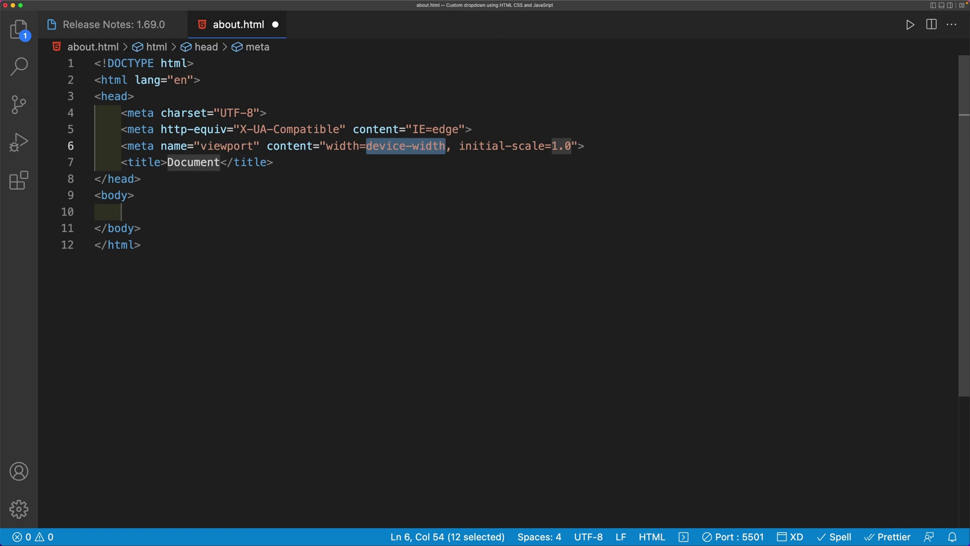
key("ctrl+a")
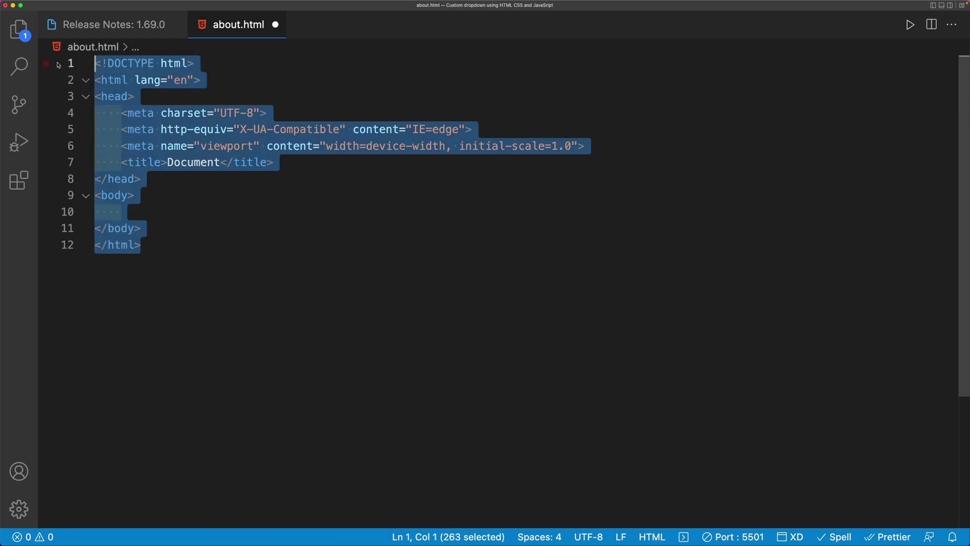
key("BackSpace")
key("ctrl+s")
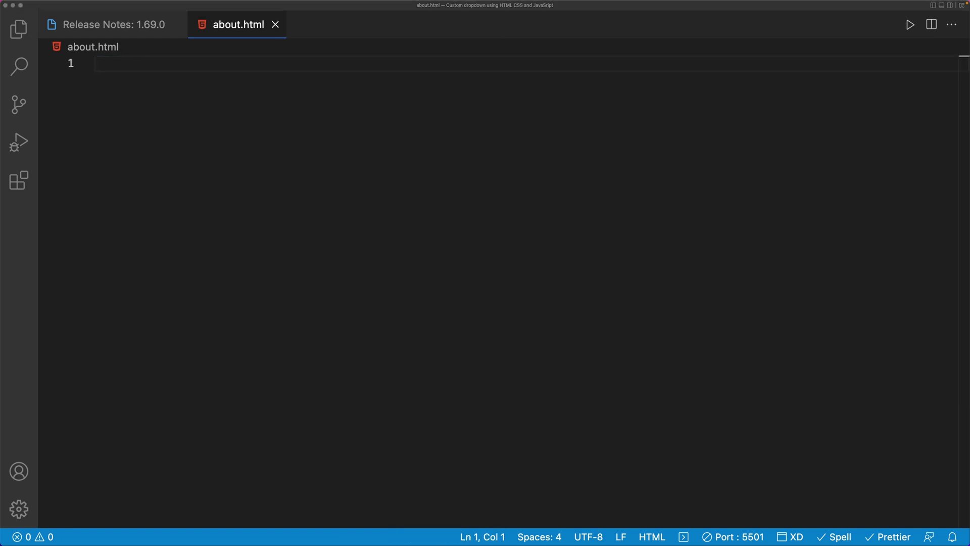
Step: Highlight the version number and highlights list on Release Notes, then return to about.html
key("ctrl+Page_Up")
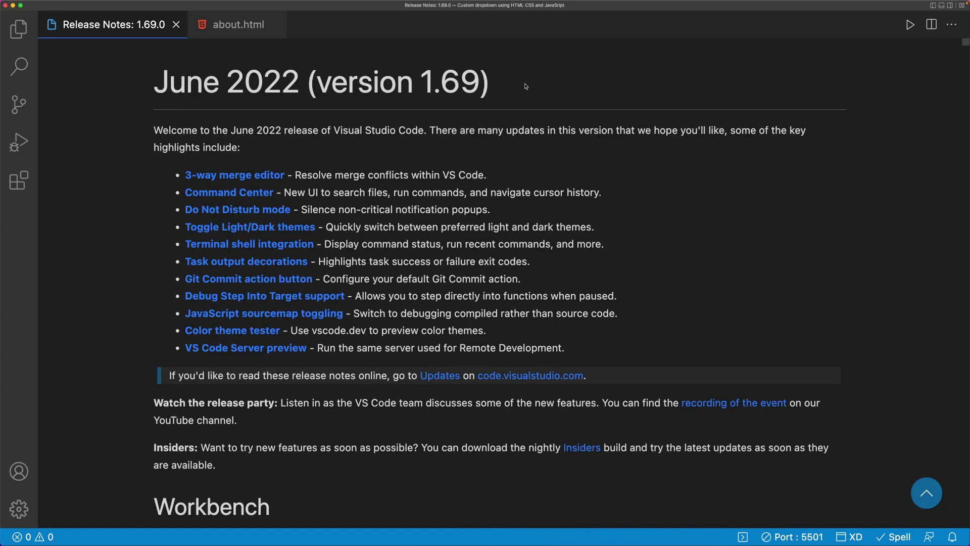
left_click_drag(525, 85, 418, 82)
left_click(499, 85)
left_click_drag(607, 354, 190, 171)
left_click(334, 139)
left_click(227, 25)
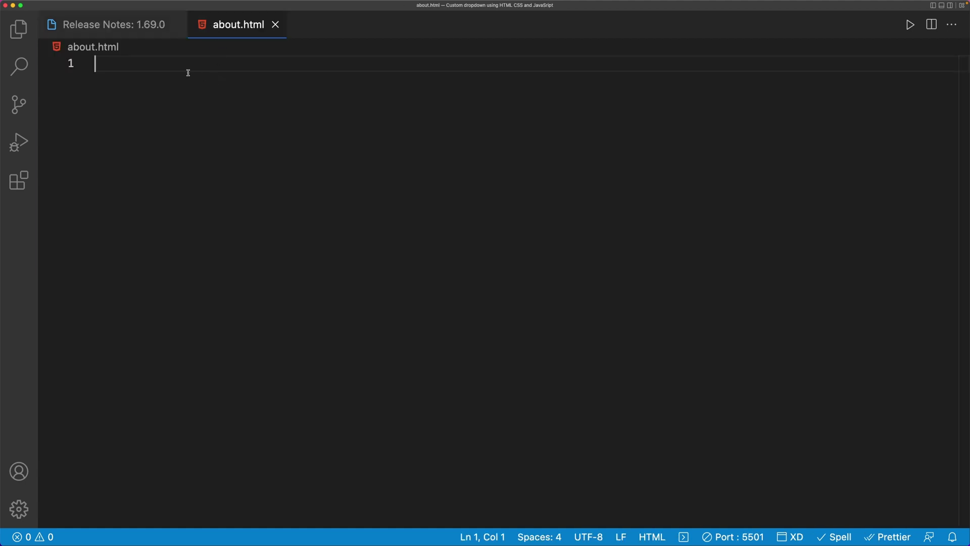
type("!")
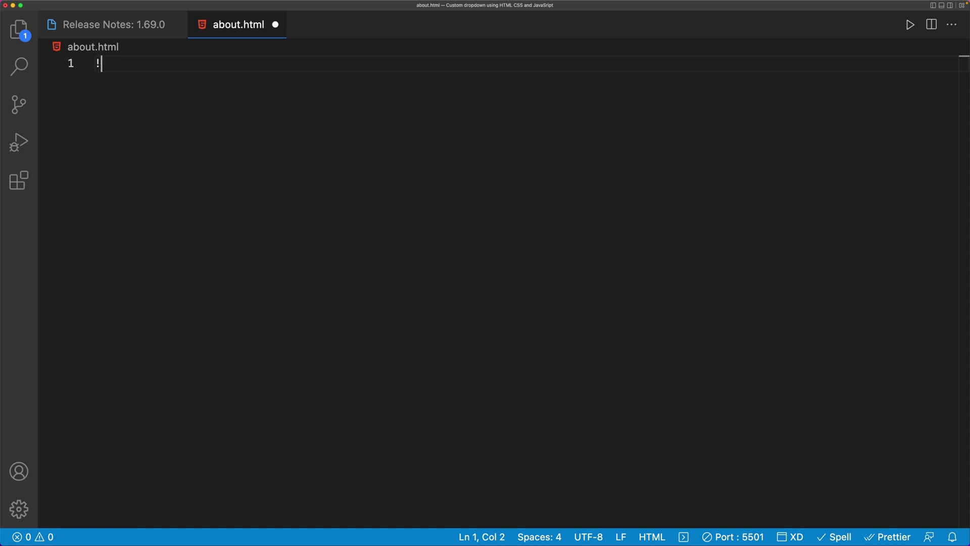
Step: Remove the spaces after the !, add two blank lines, and save about.html
key("BackSpace")
key("BackSpace")
key("BackSpace")
key("BackSpace")
key("BackSpace")
key("BackSpace")
key("BackSpace")
key("BackSpace")
key("BackSpace")
key("BackSpace")
key("BackSpace")
key("Return")
key("Return")
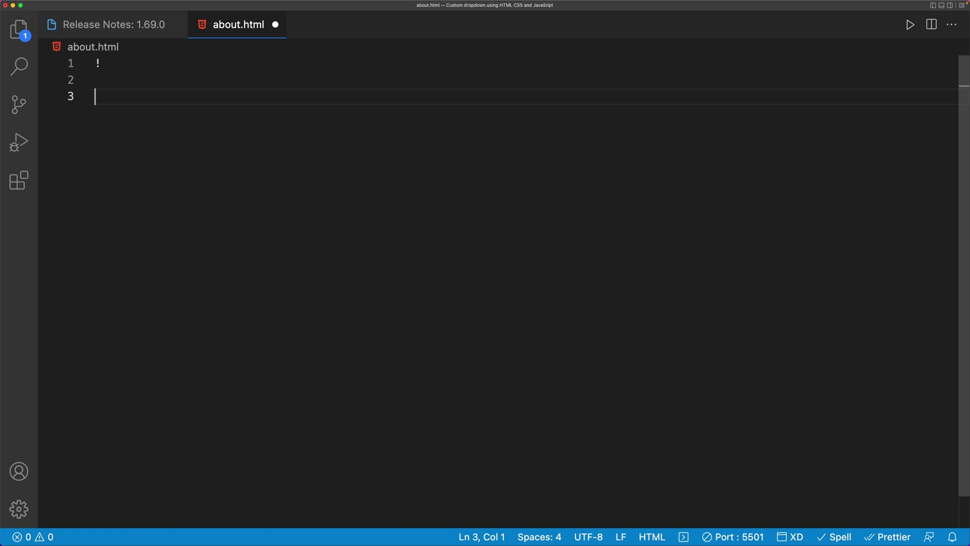
key("Return")
key("BackSpace")
key("BackSpace")
key("BackSpace")
key("BackSpace")
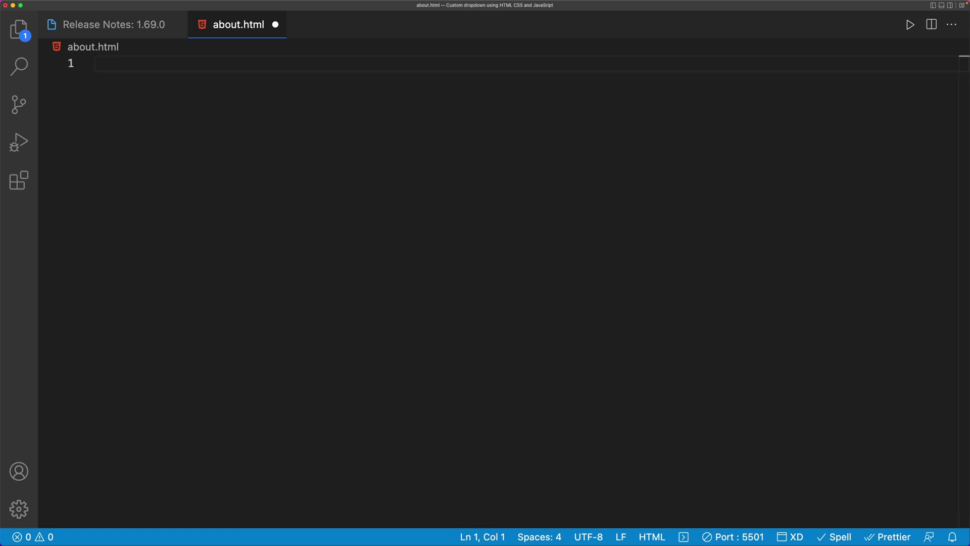
key("super+s")
type("!")
Step: Fix the mistyped abbreviation, insert the html:5 boilerplate, and save with formatting
key("BackSpace")
type("htm l")
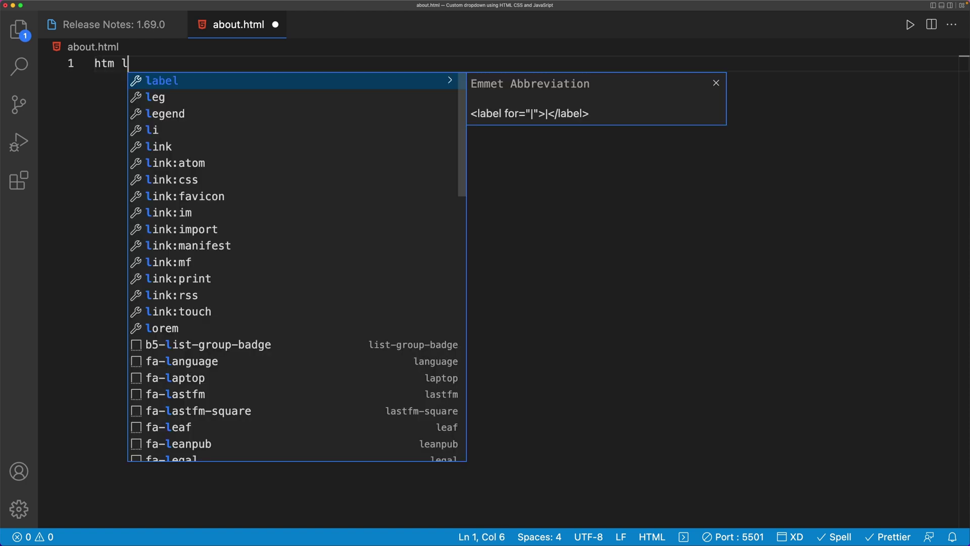
key("BackSpace")
key("BackSpace")
type("l:5")
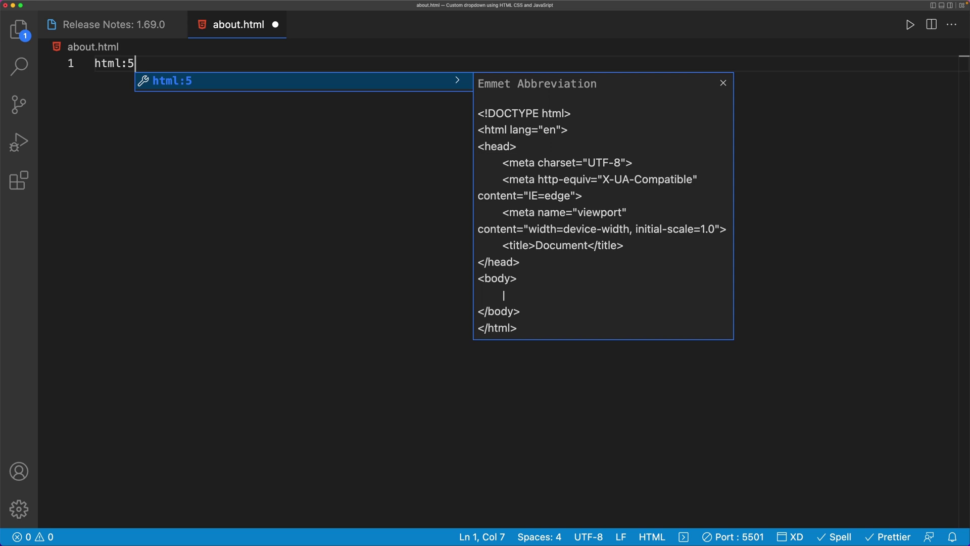
key("Tab")
key("super+s")
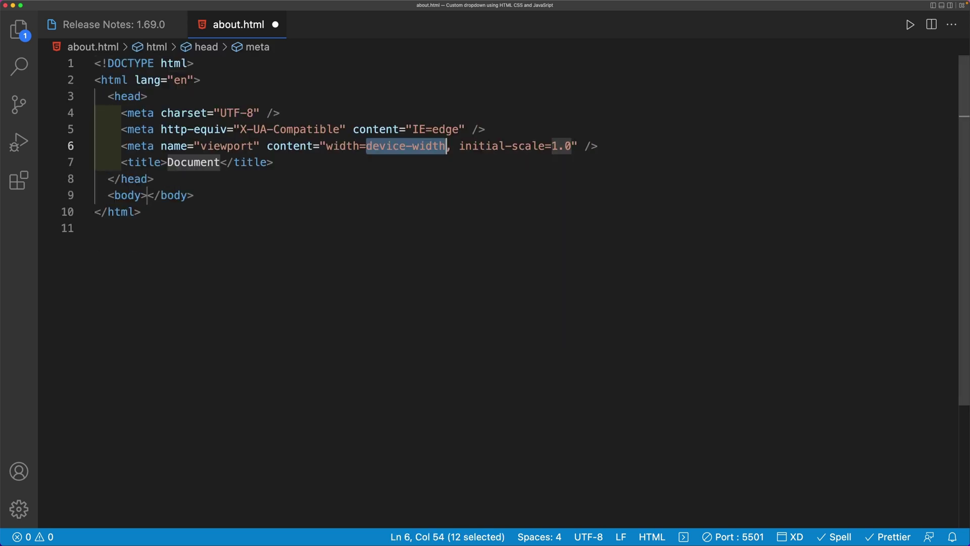
Step: Expand html into opening and closing tags on separate lines, then delete that markup
left_click(316, 237)
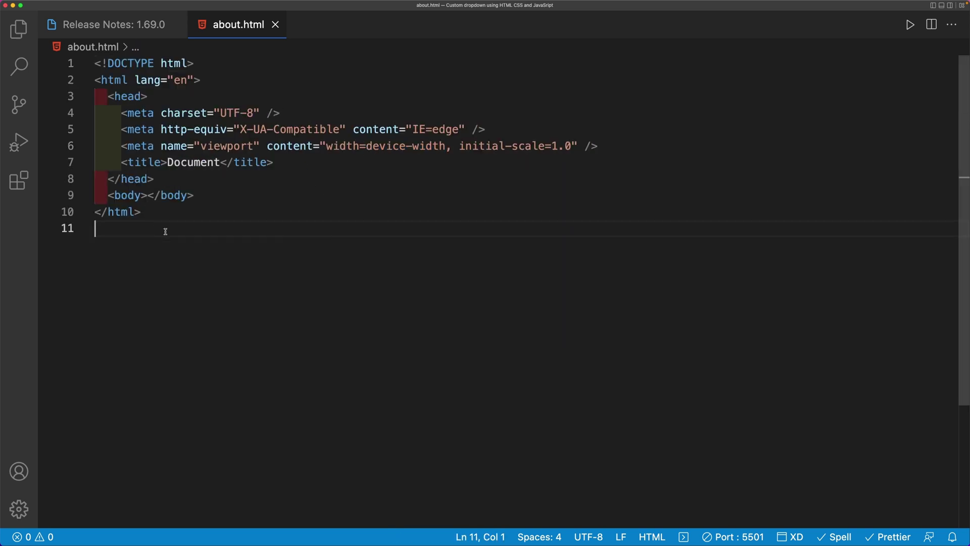
left_click_drag(163, 232, 48, 46)
type("html")
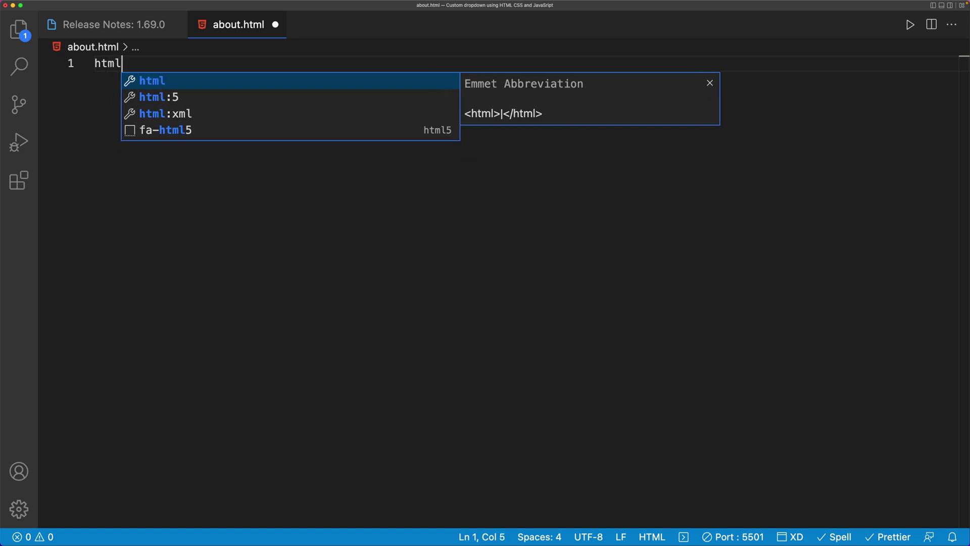
key("Tab")
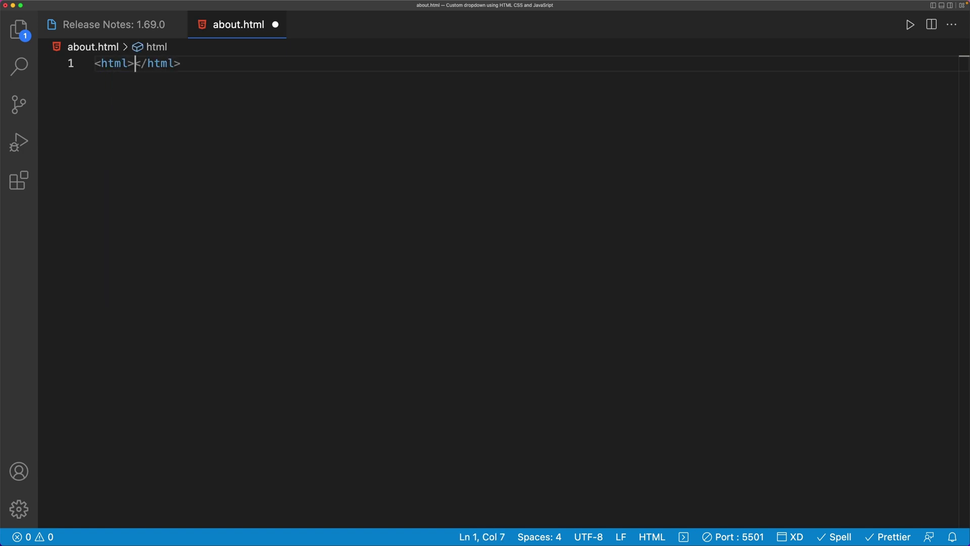
key("Return")
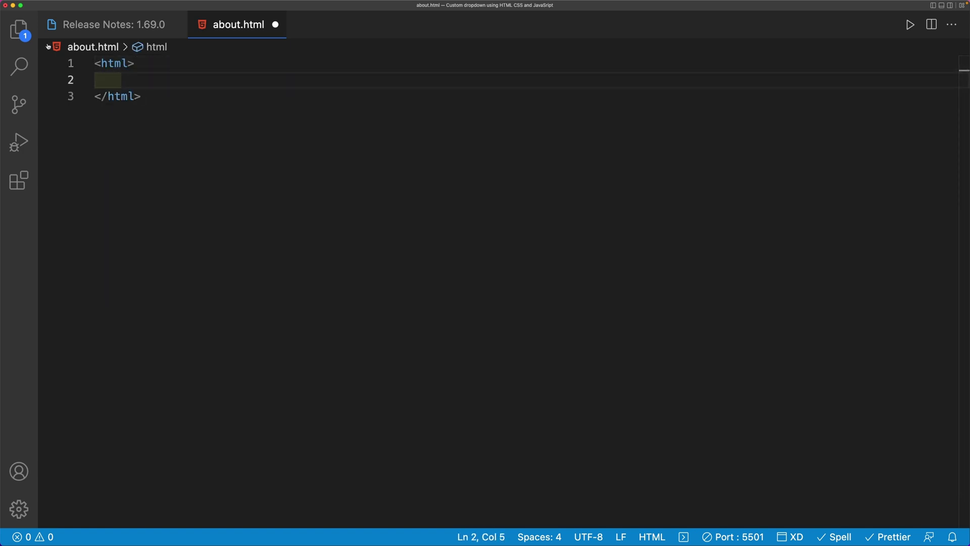
key("shift+Up")
key("shift+Up")
key("BackSpace")
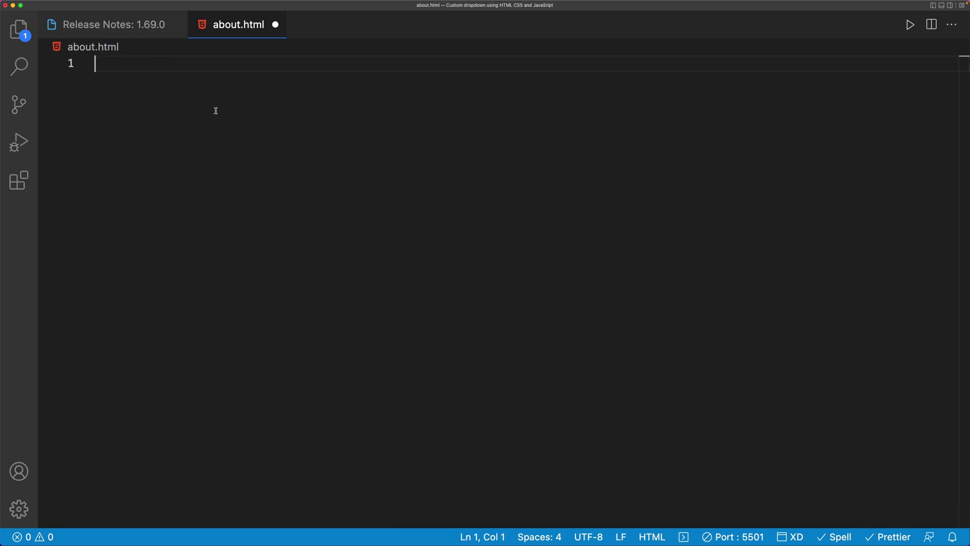
Step: Save the empty about.html, remove a typed exclamation mark, and save it empty again
key("super+s")
type("!")
key("BackSpace")
key("super+s")
Step: Run 'Preferences: Open User Settings' from the Manage gear's Command Palette
left_click(19, 508)
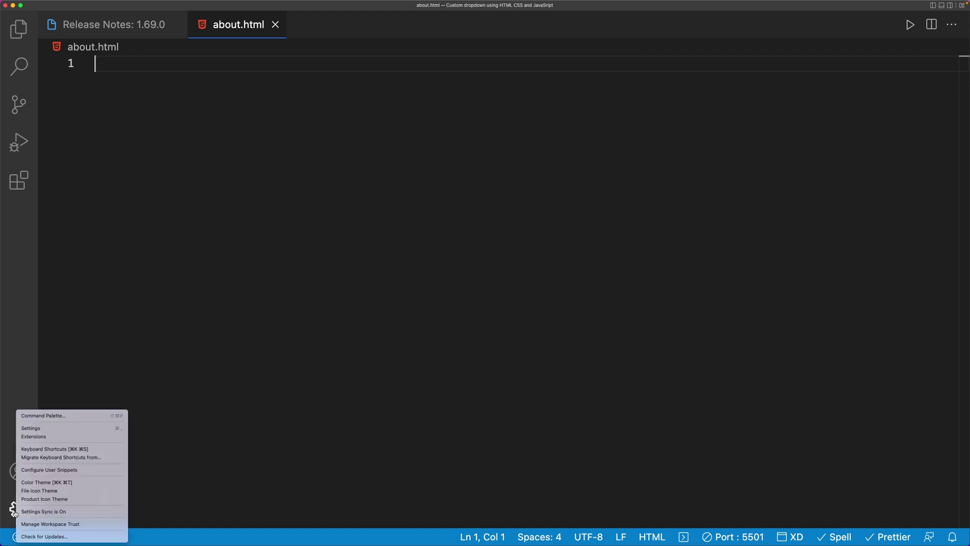
left_click(61, 415)
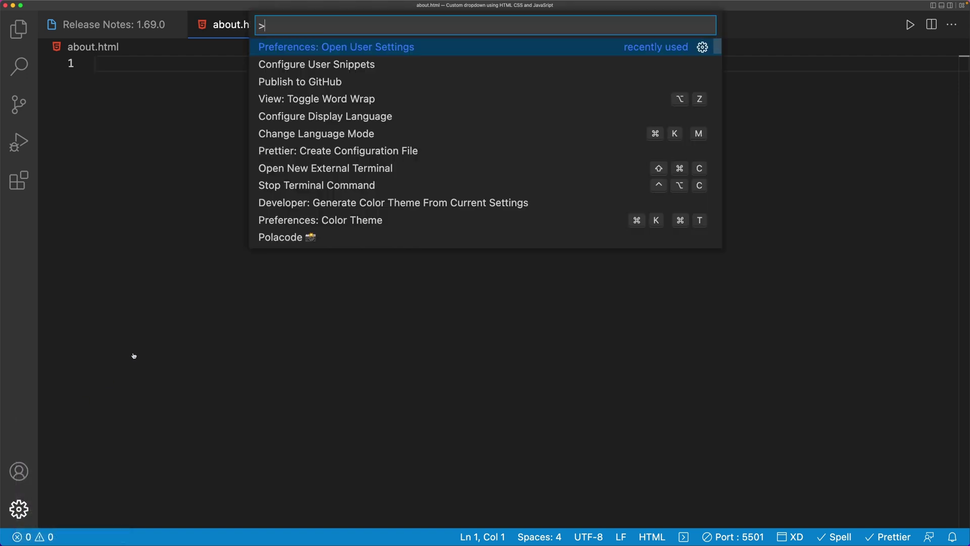
type("user")
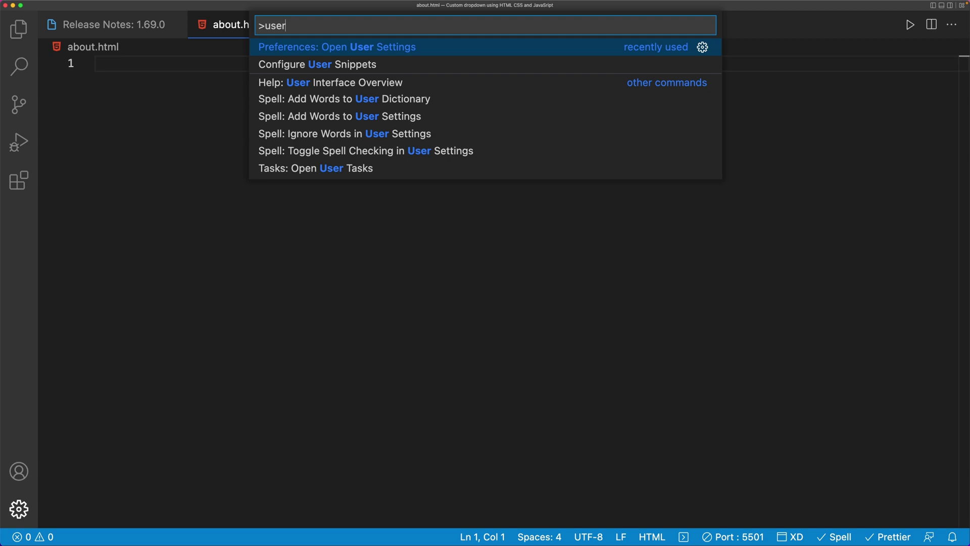
key("Return")
type("emme")
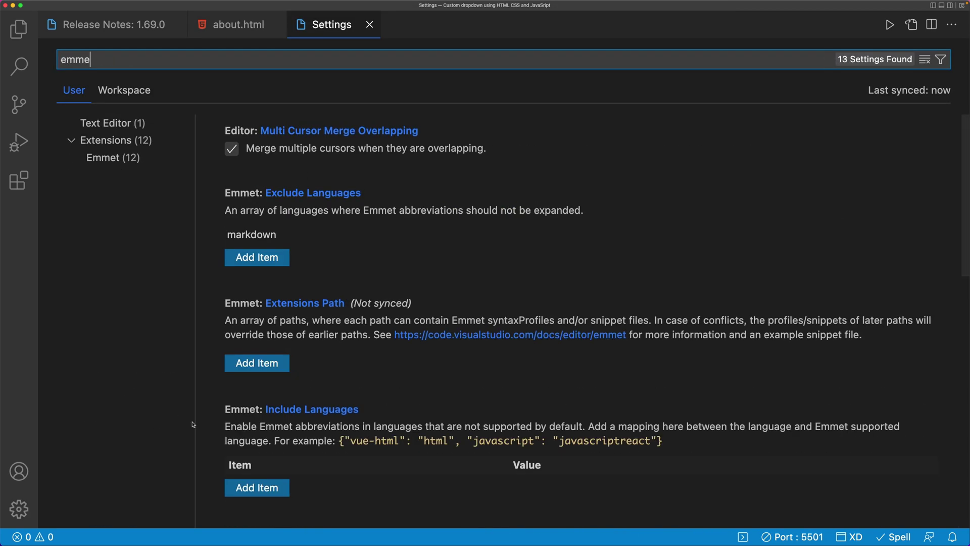
Step: In the Emmet settings group, switch Trigger Expansion On Tab on, then off again
left_click(103, 157)
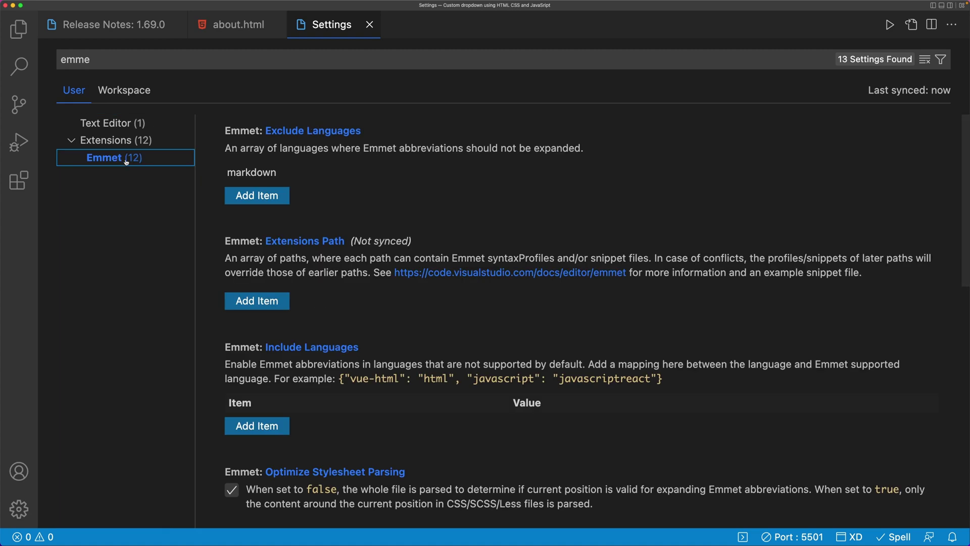
scroll(349, 244, "down", 2)
scroll(349, 244, "down", 5)
scroll(349, 244, "down", 1)
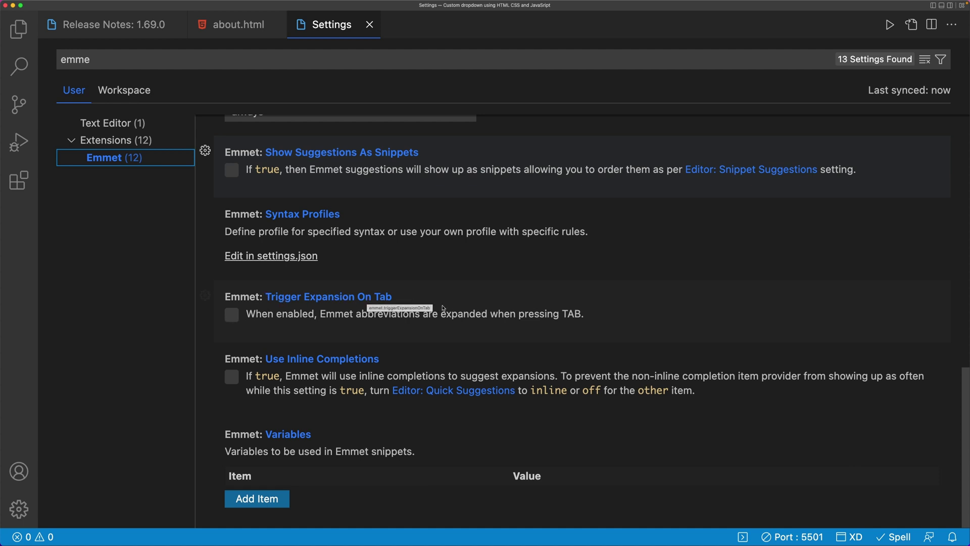
left_click(233, 315)
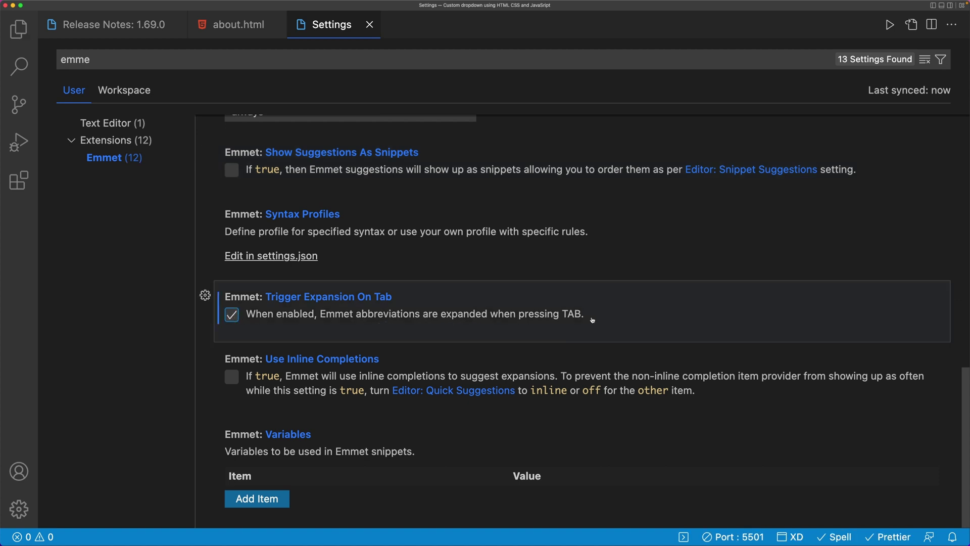
left_click(232, 315)
Step: Re-enable Tab expansion, expand ! into the saved HTML5 boilerplate, and click inside body
left_click(370, 24)
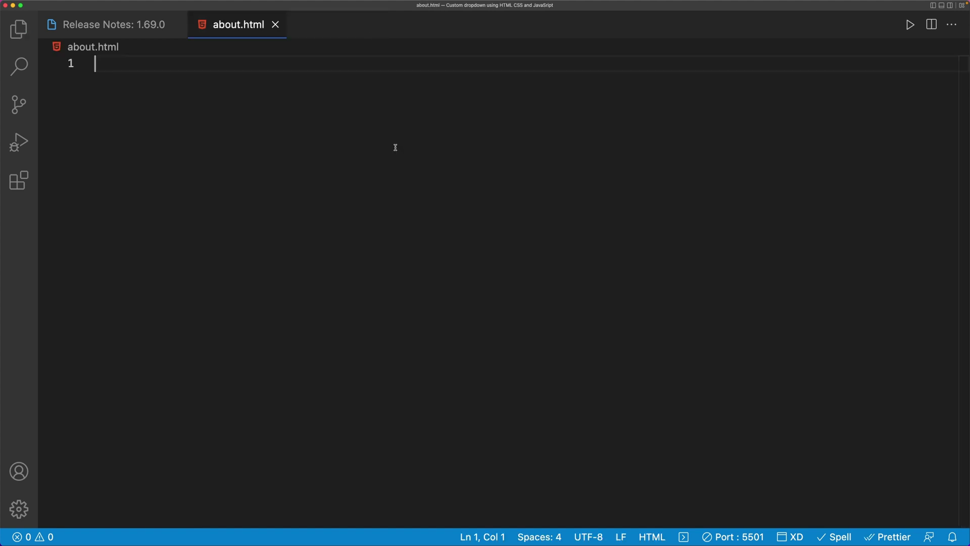
left_click(338, 107)
type("!")
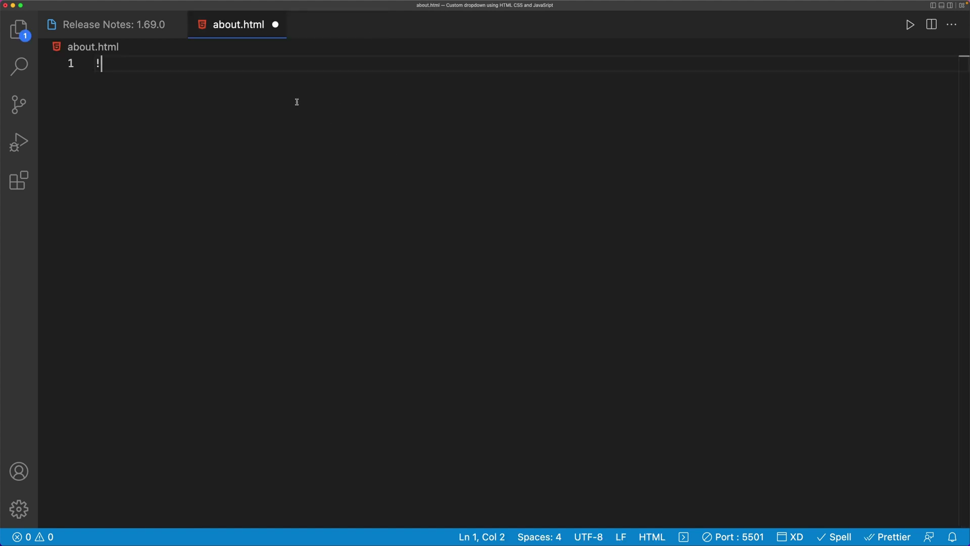
key("Tab")
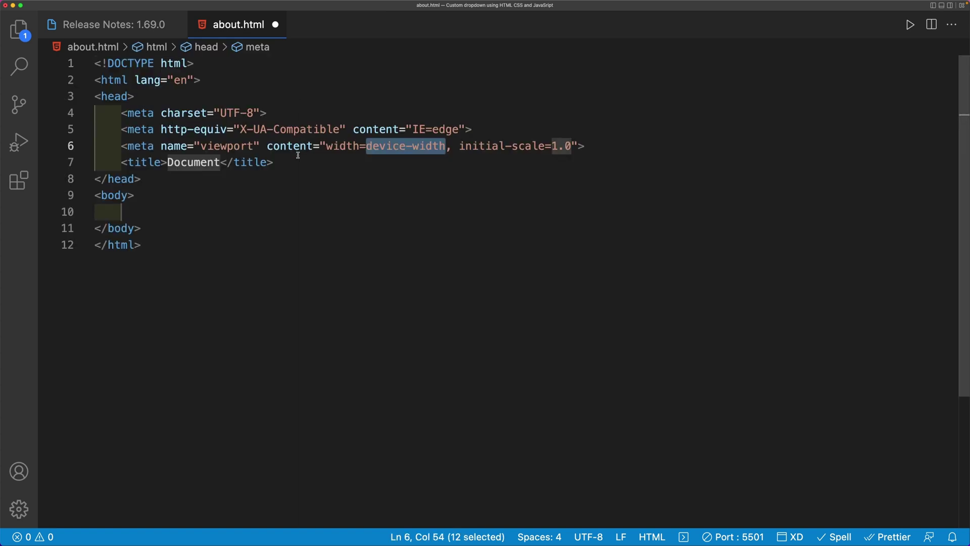
key("super+z")
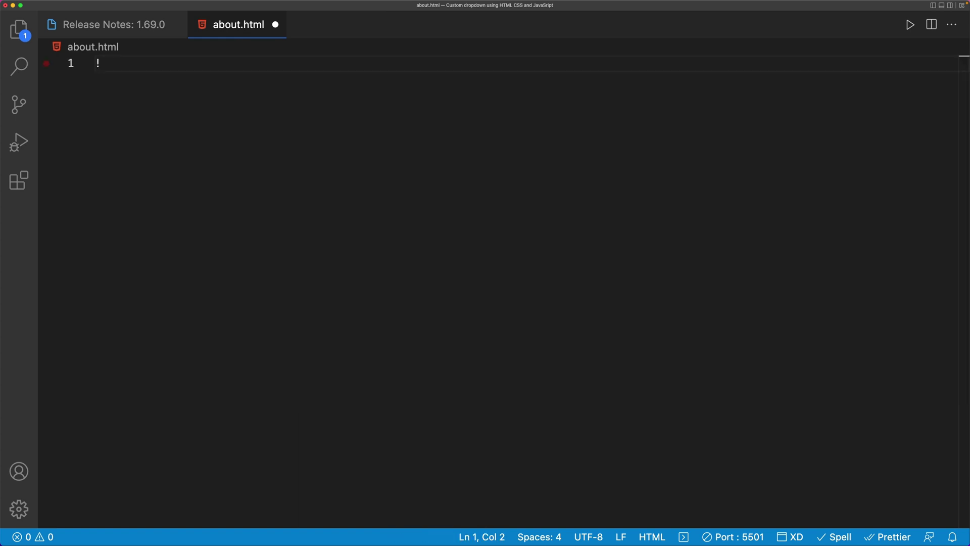
key("Tab")
key("super+s")
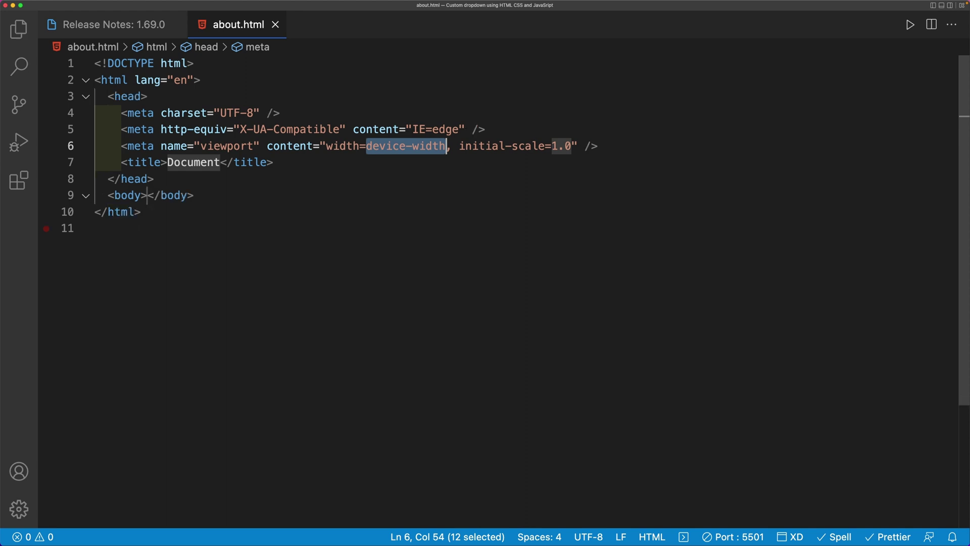
left_click(148, 195)
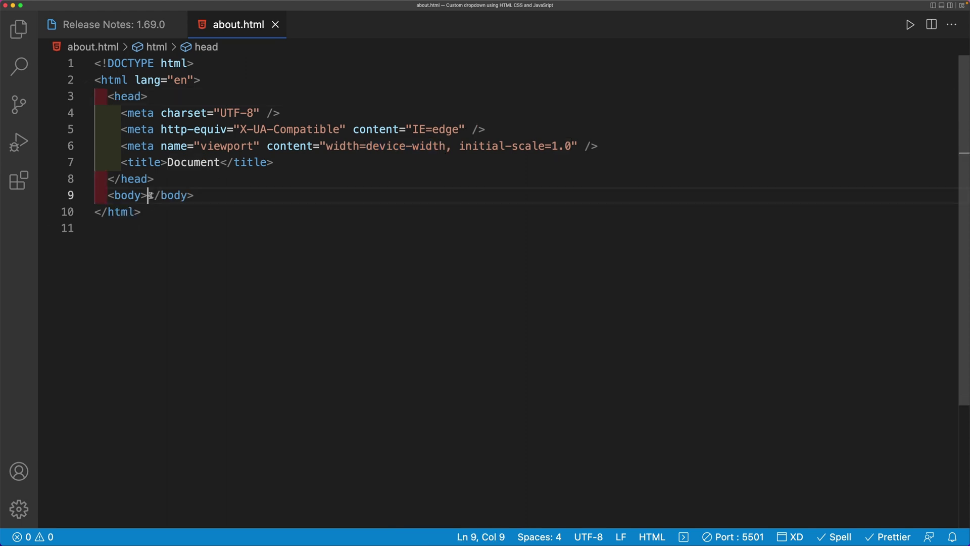